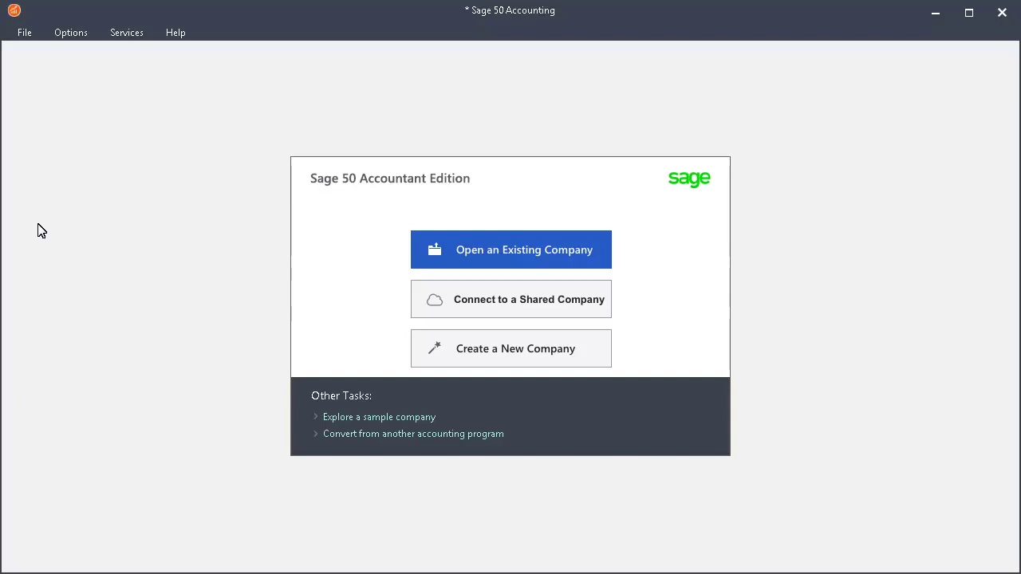
Step: Open the About Sage 50 Accounting window to view the build and installed tax service version
click(173, 35)
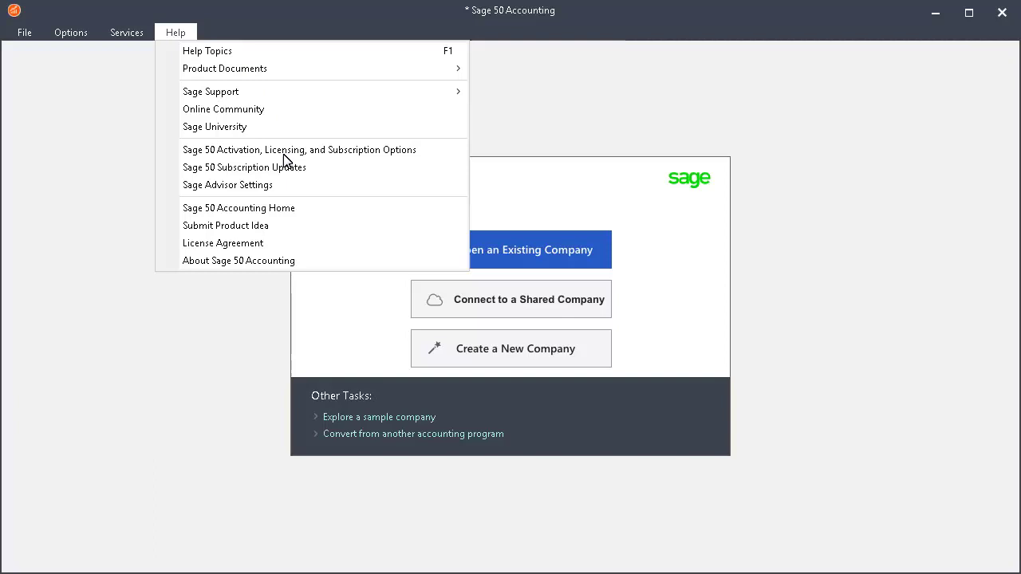
click(292, 260)
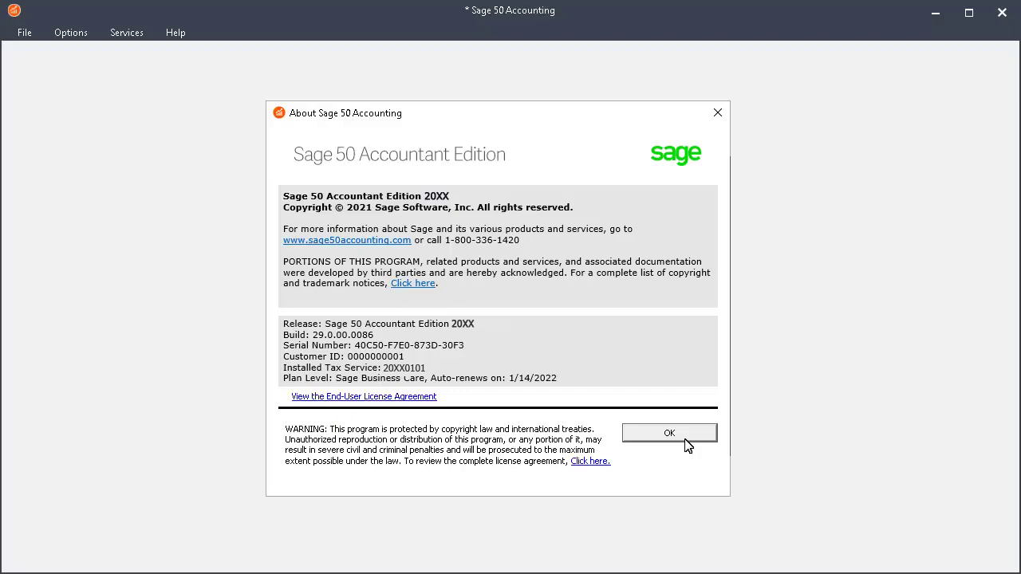
Step: Check online for Sage 50 updates and download the January 20XX Payroll Solutions Update
click(685, 438)
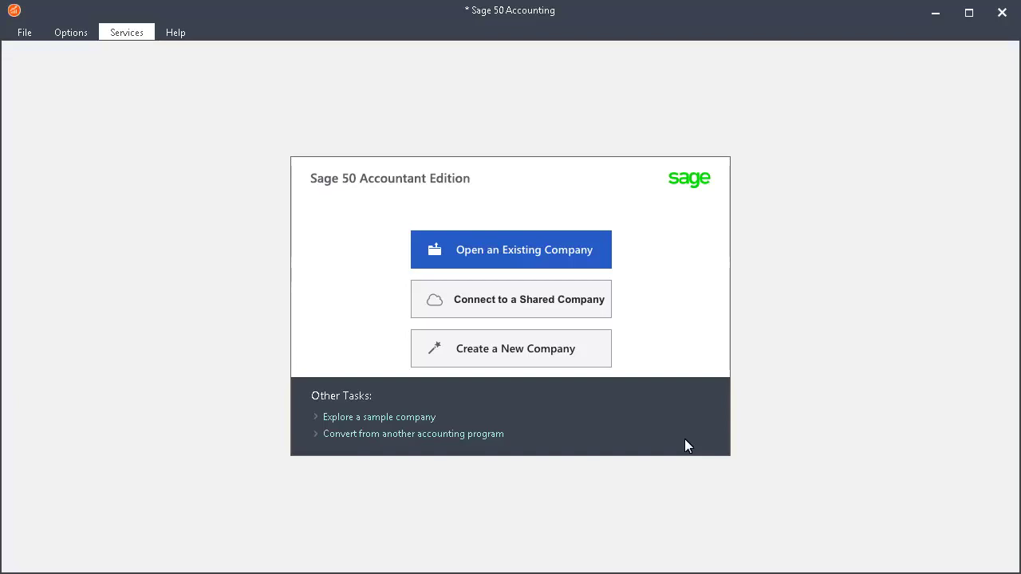
click(128, 35)
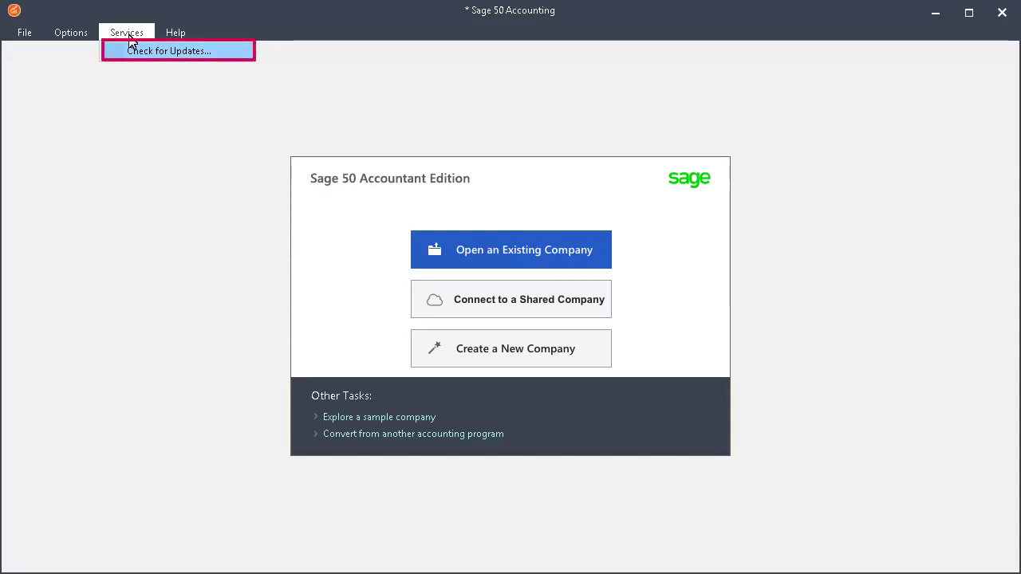
click(135, 56)
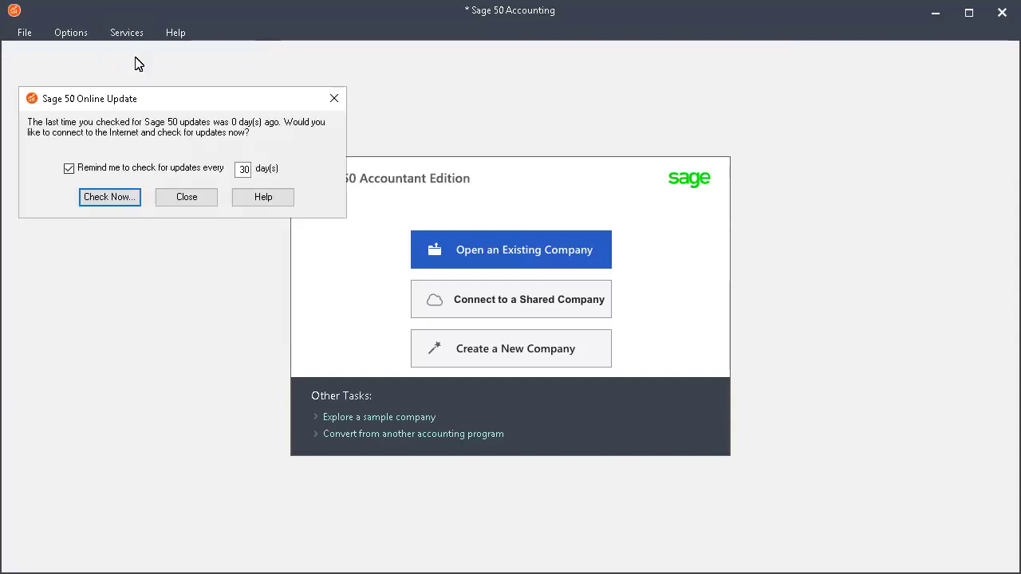
click(116, 199)
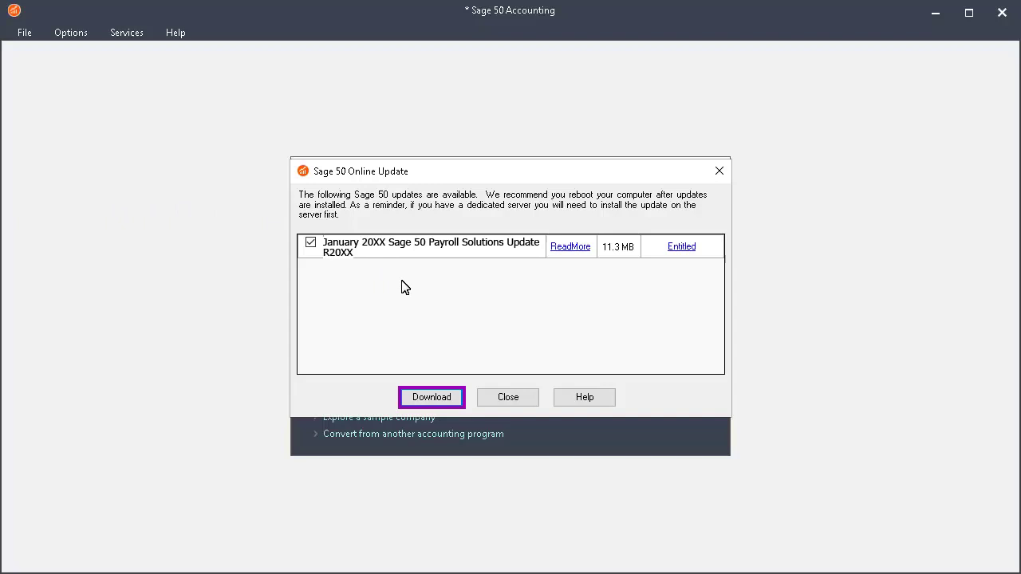
click(449, 398)
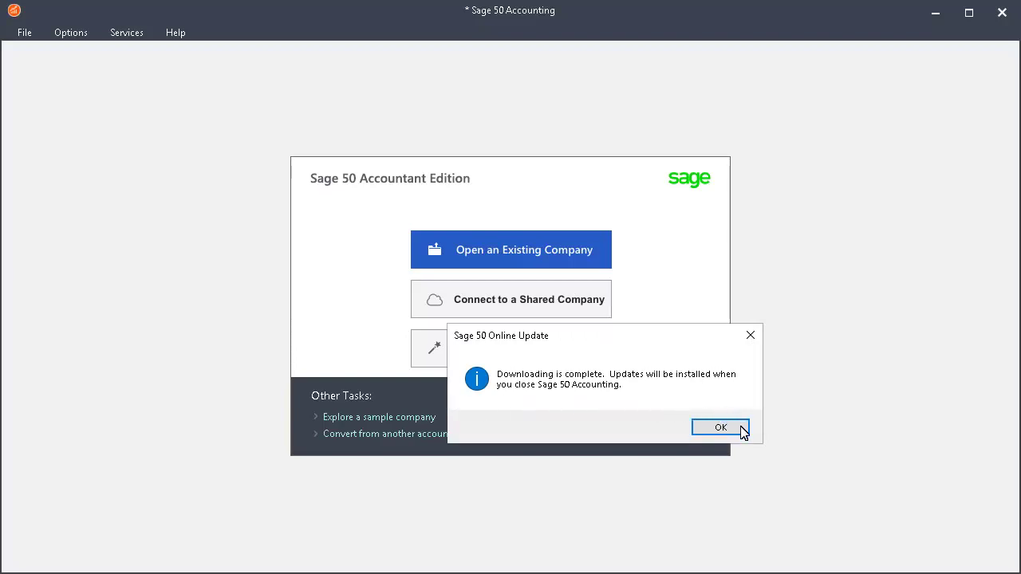
key(Return)
Step: Close Sage 50 and install the payroll update, accepting the license and default program and company folders
click(1002, 25)
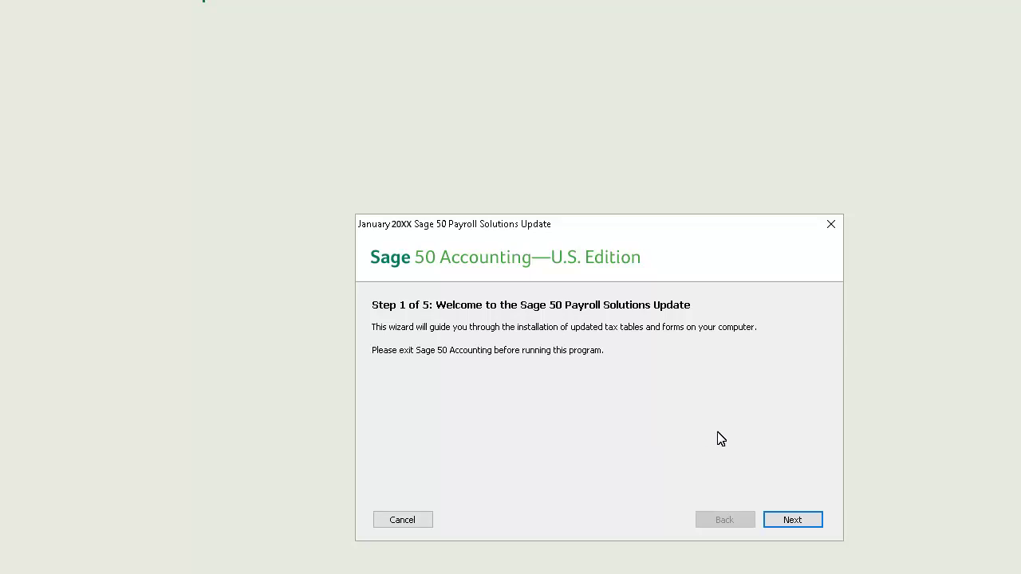
click(810, 520)
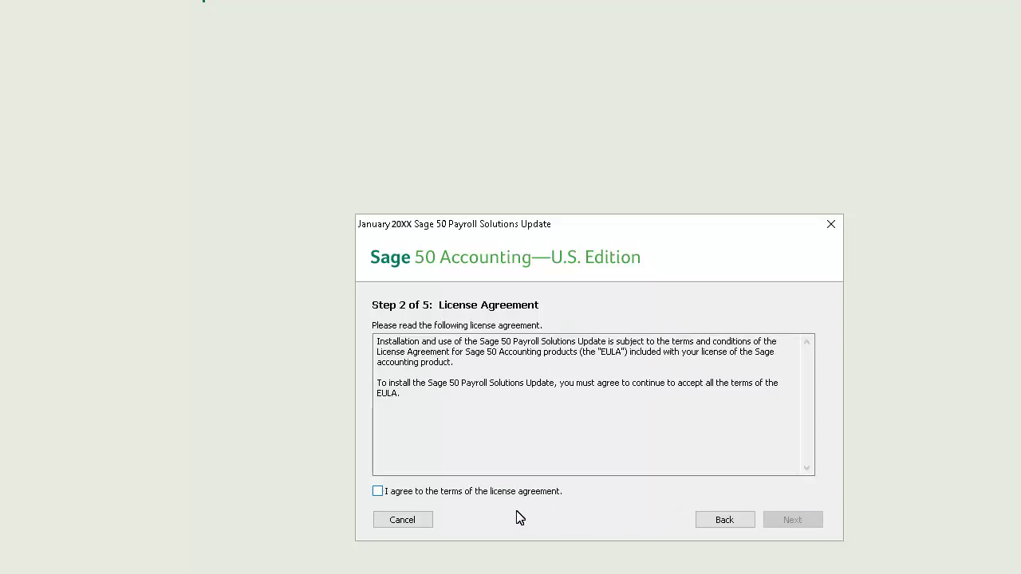
click(378, 492)
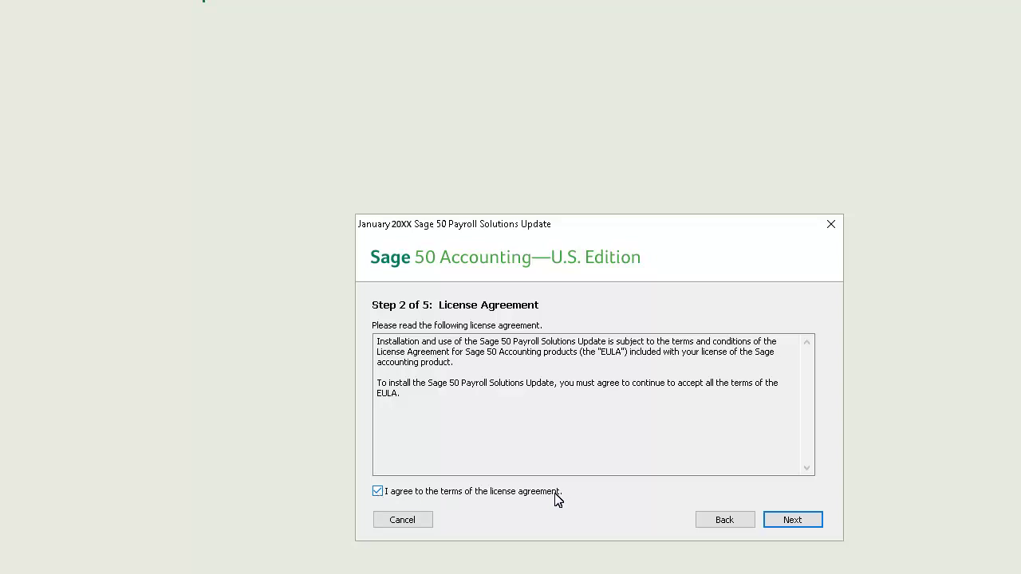
click(810, 526)
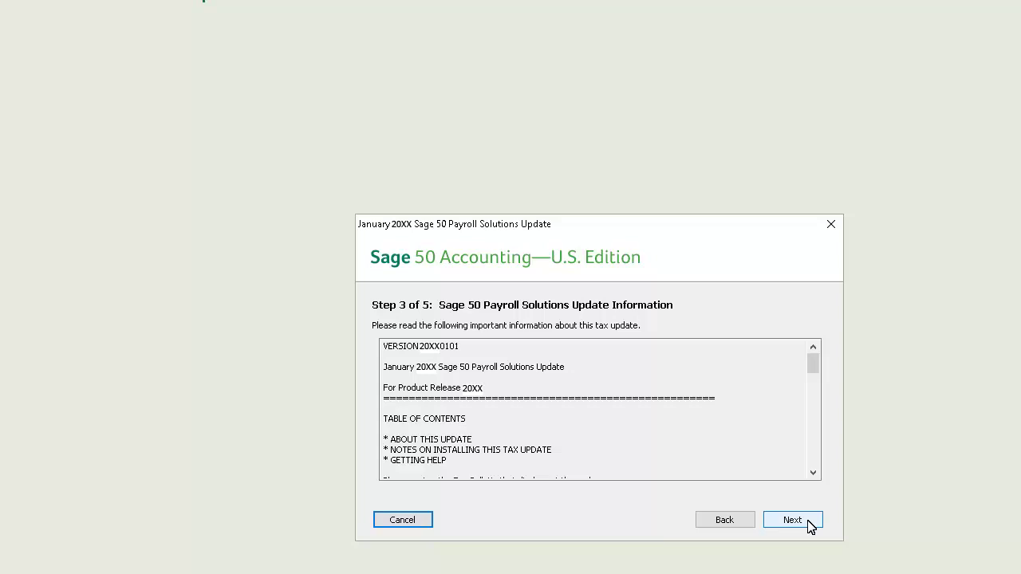
click(810, 525)
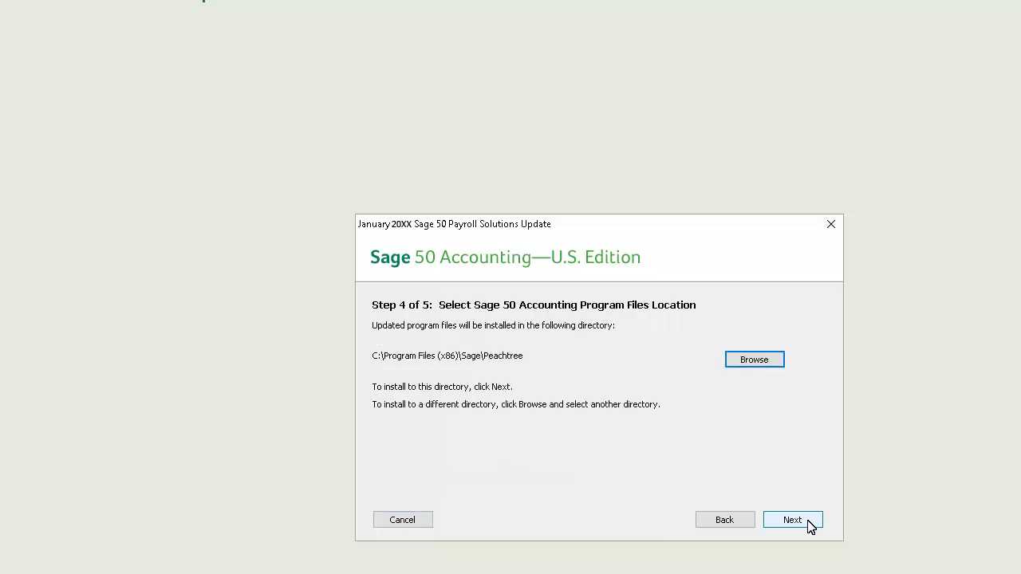
click(807, 520)
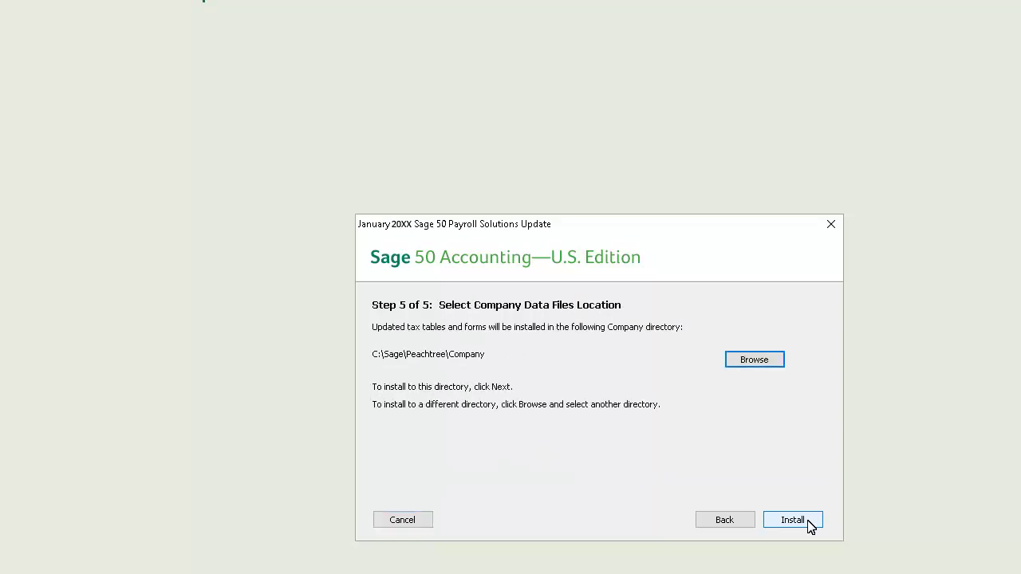
click(792, 520)
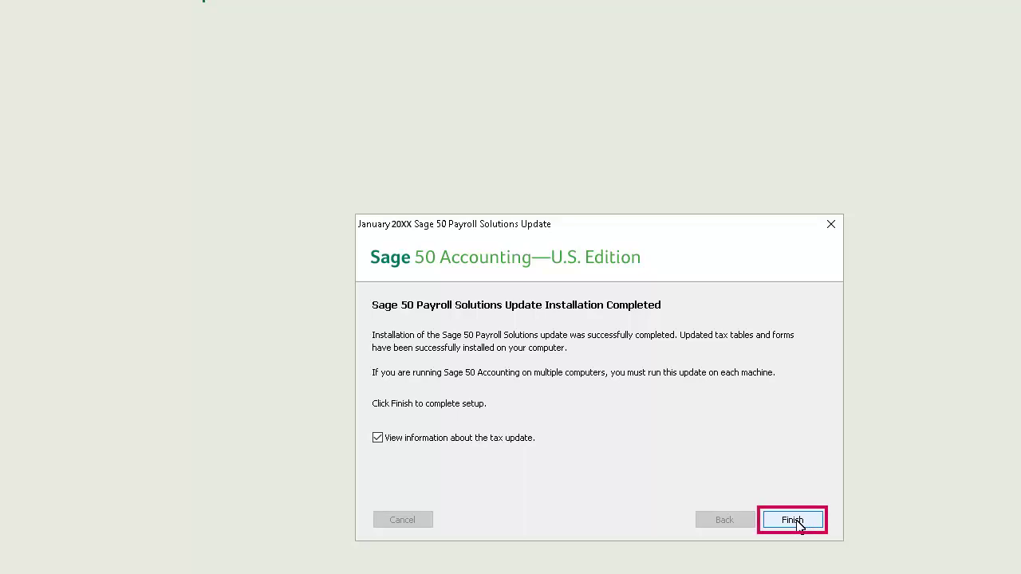
click(795, 527)
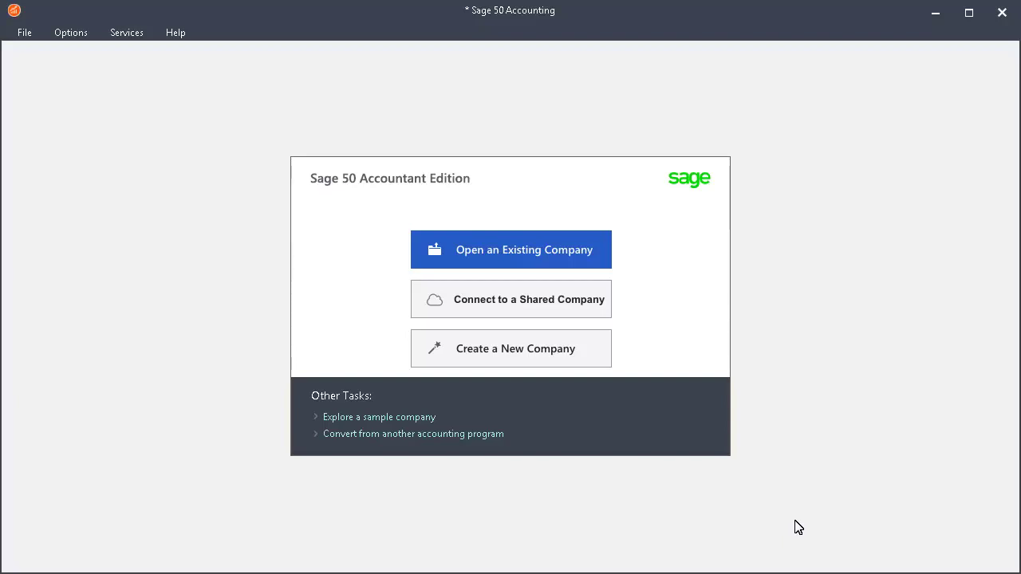
Step: Reopen About Sage 50 Accounting to check the installed tax service 20XX0101 and build 29.0.00.0086
click(169, 36)
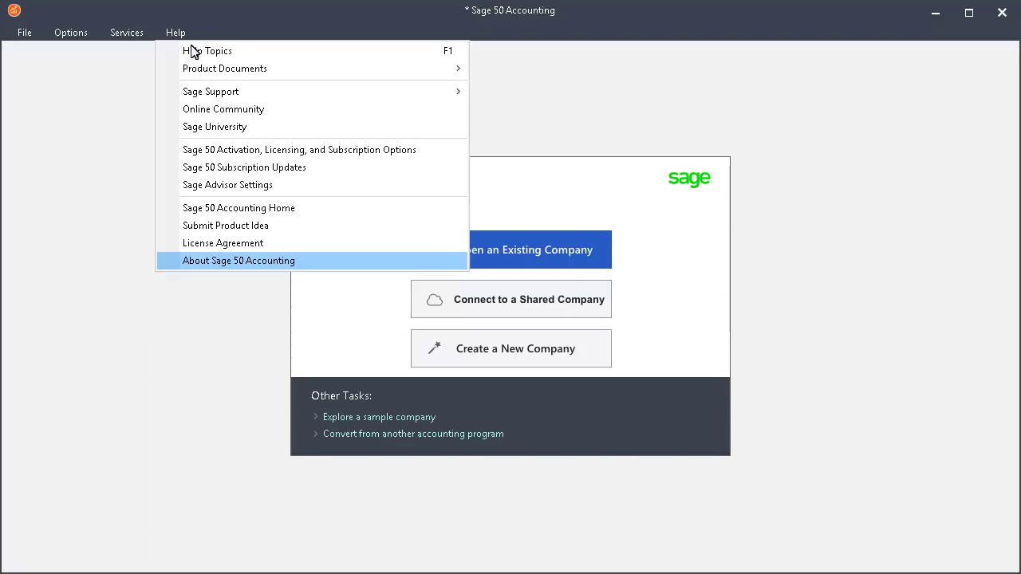
click(226, 264)
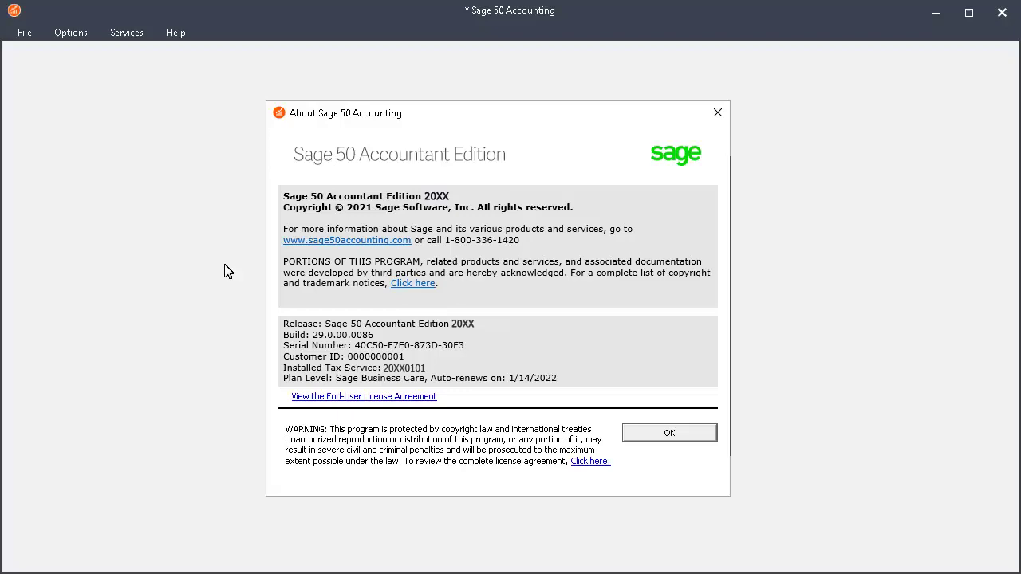
Step: Dismiss the About Sage 50 Accounting window with OK
click(684, 440)
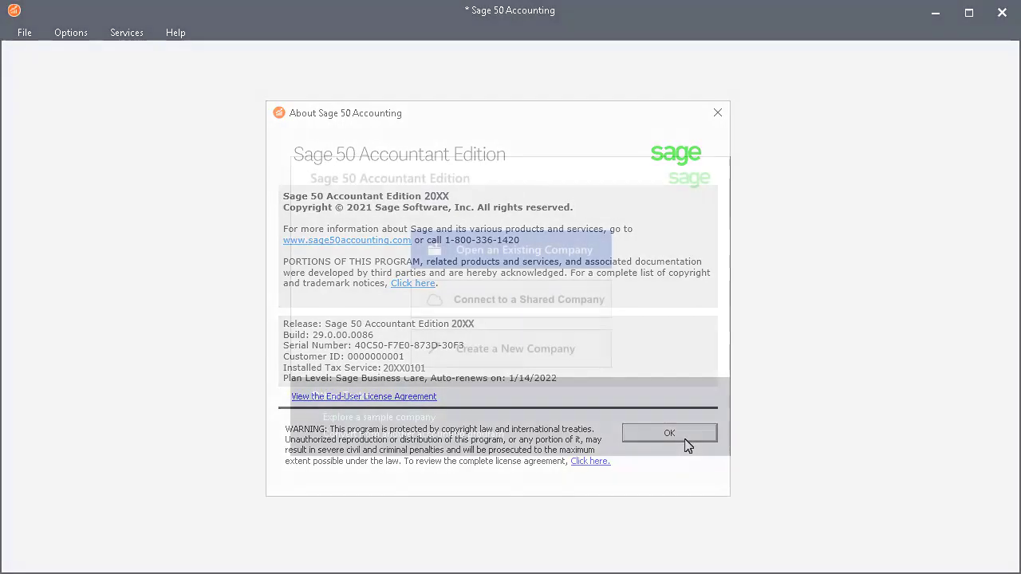